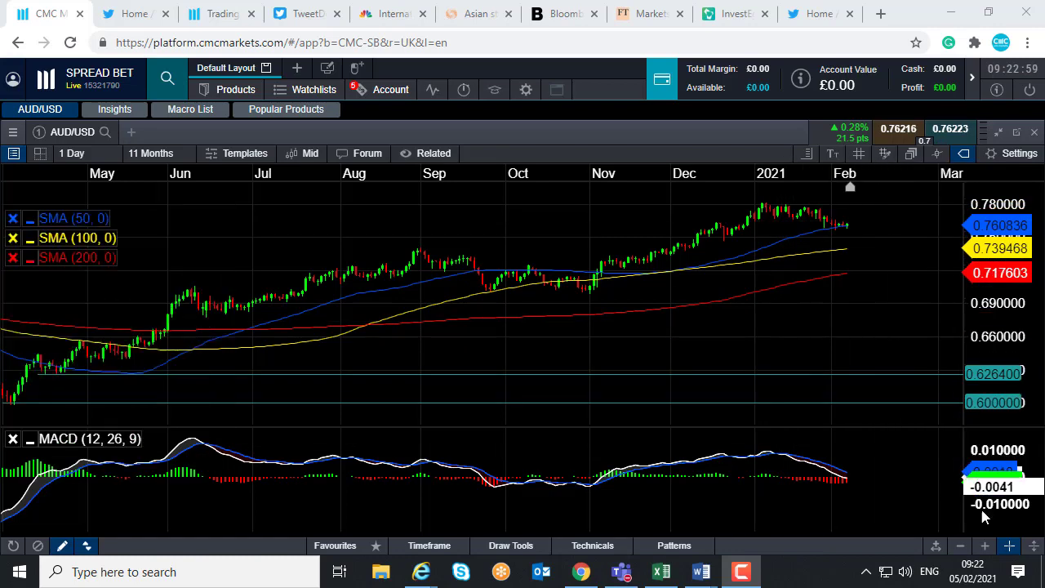
Zoom the AUD/USD daily chart in from 11 months to 7 months.
left_click(986, 547)
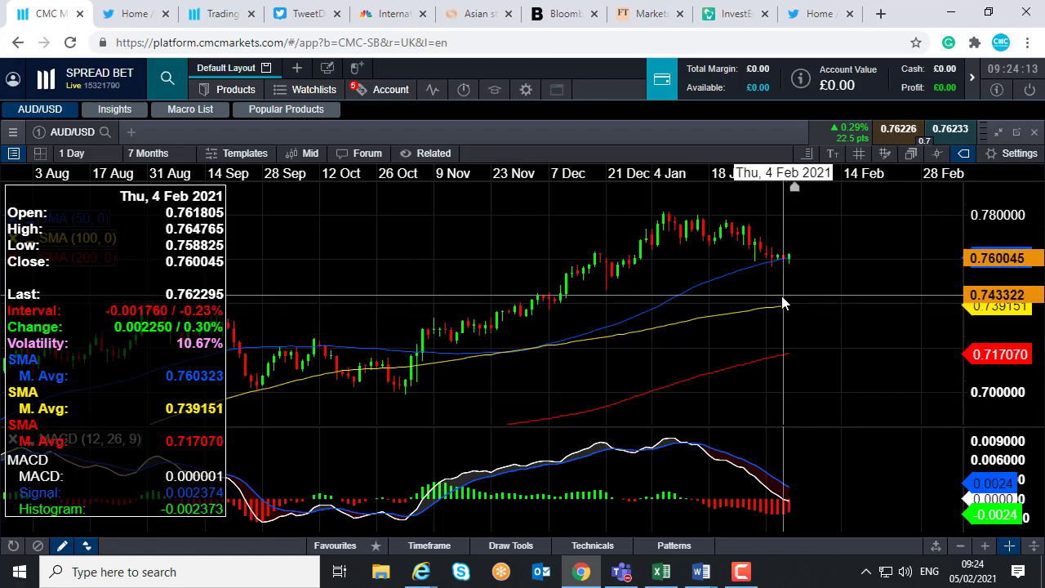
Pan the AUD/USD chart back and zoom out to 10 months, then settle on 9 months.
left_click_drag(730, 366, 853, 343)
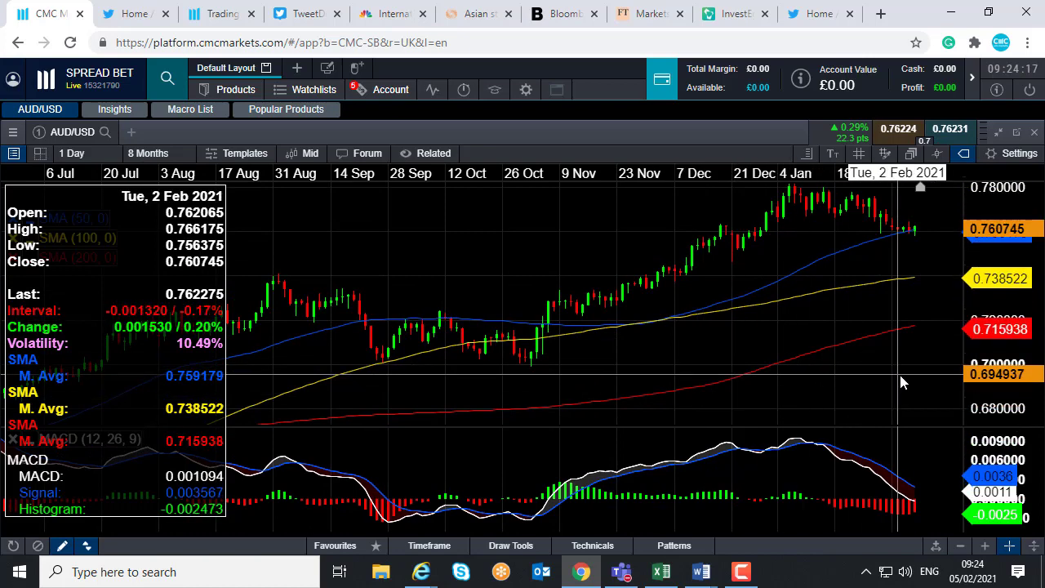
left_click(958, 547)
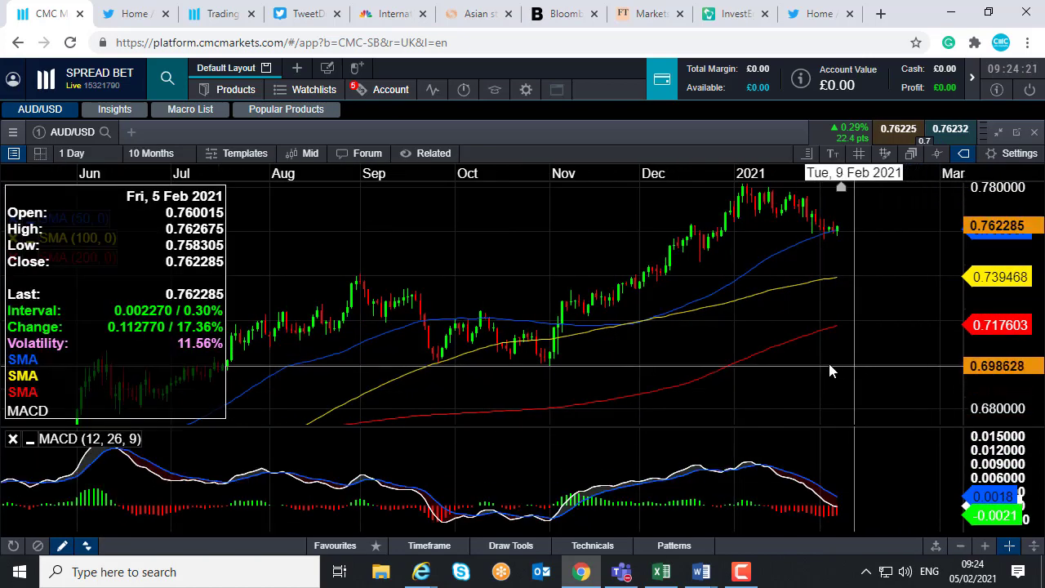
scroll(854, 388, "up", 1)
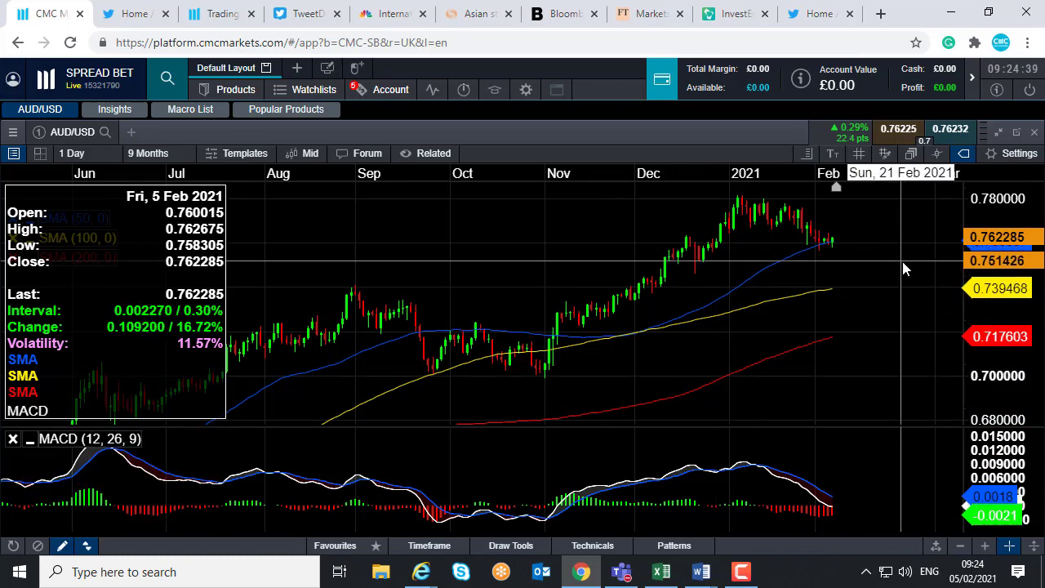
Switch to the Macro List layout and open the CMC USD Index chart from Forex Indices.
left_click(999, 133)
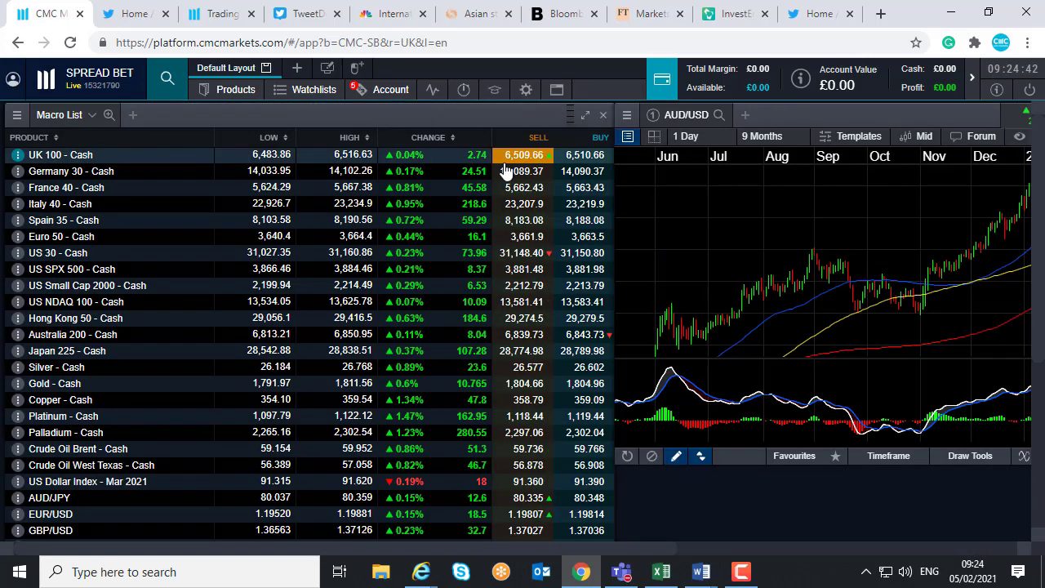
left_click(240, 95)
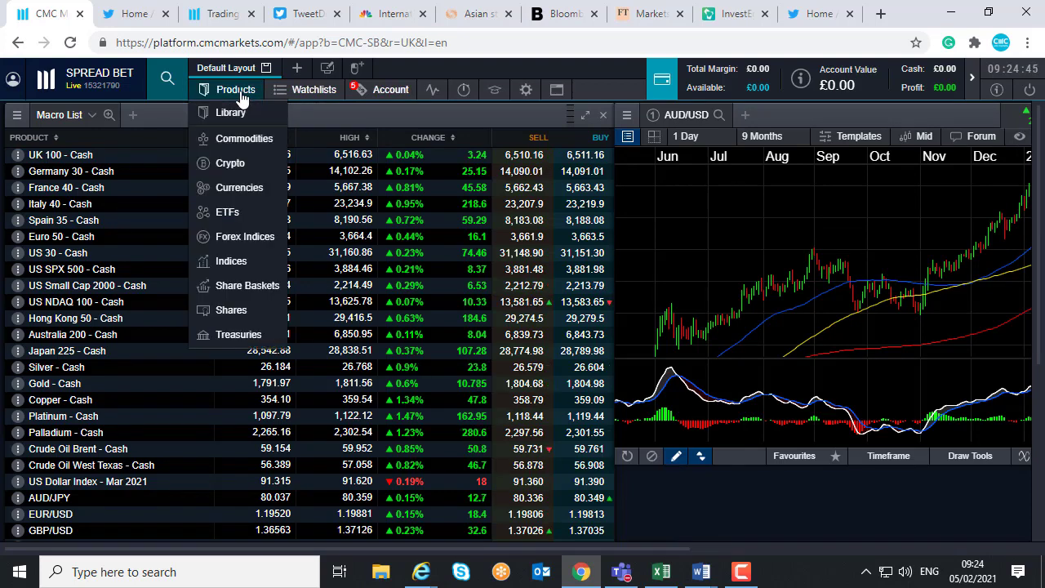
left_click(245, 238)
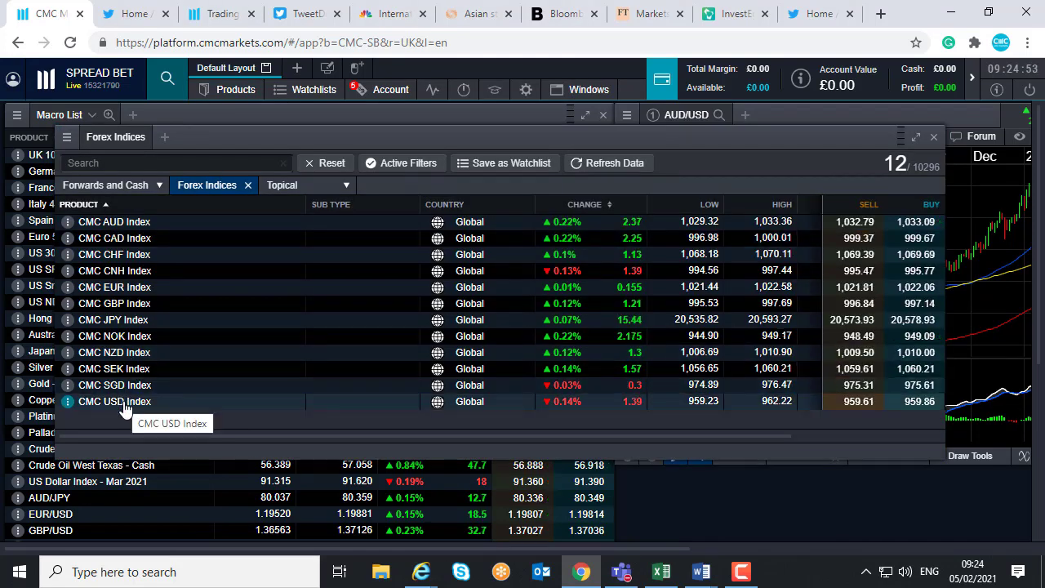
left_click(124, 403)
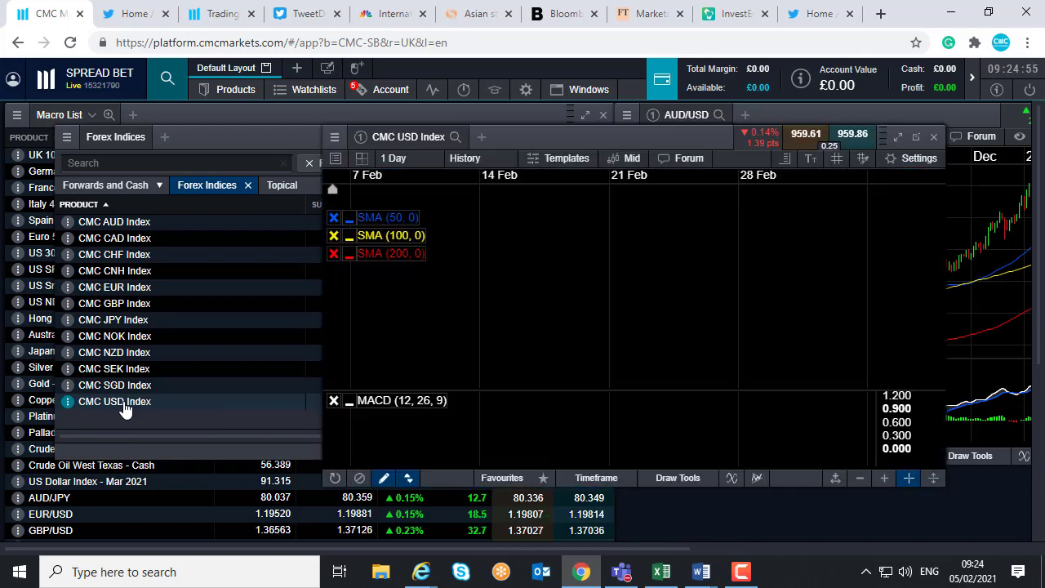
Maximize the USD index chart at 4 months, move its lines to about 963 and 943.8, then restore it.
left_click(899, 137)
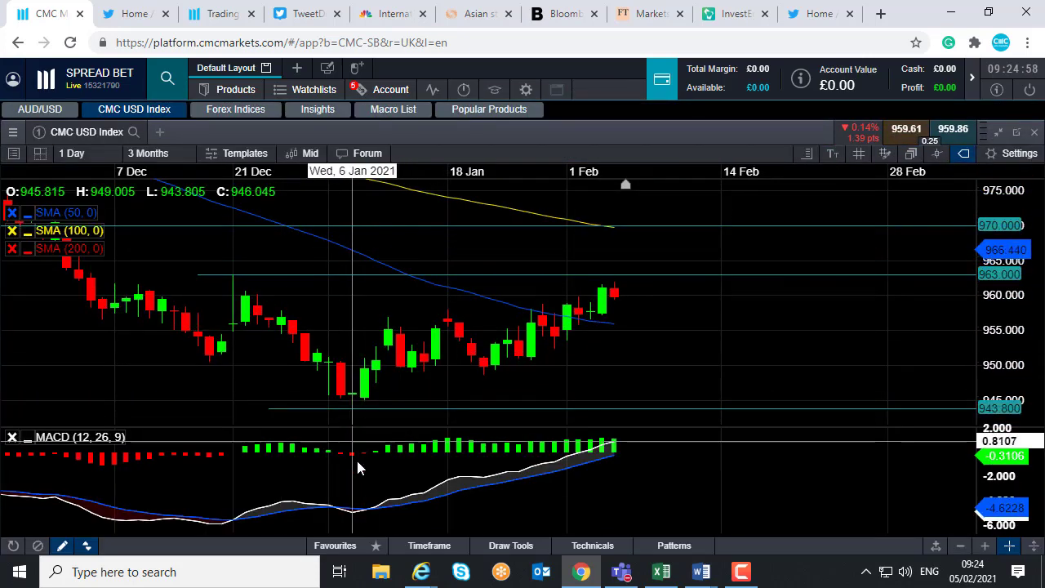
left_click(961, 546)
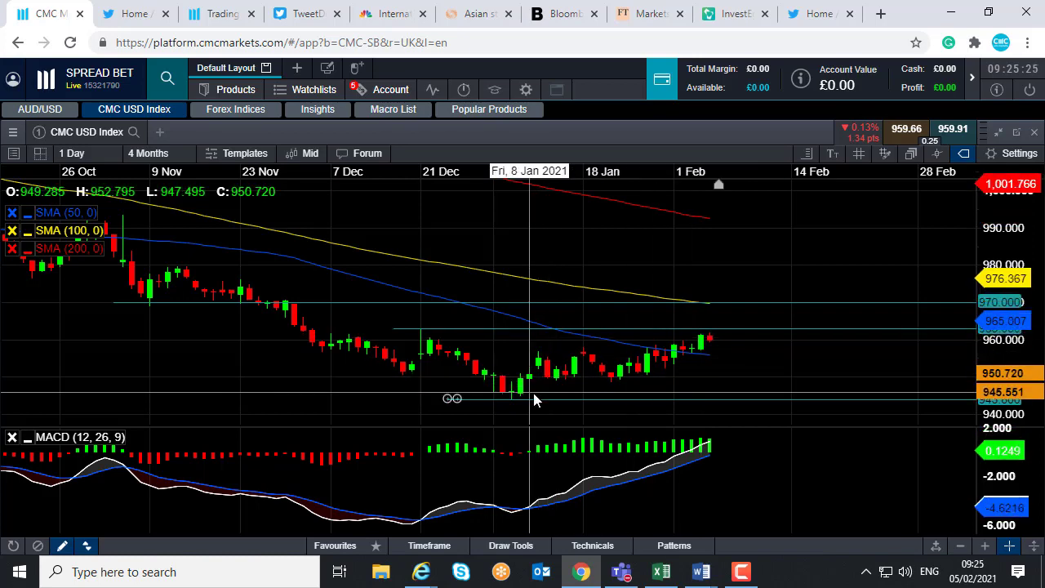
left_click_drag(533, 393, 702, 338)
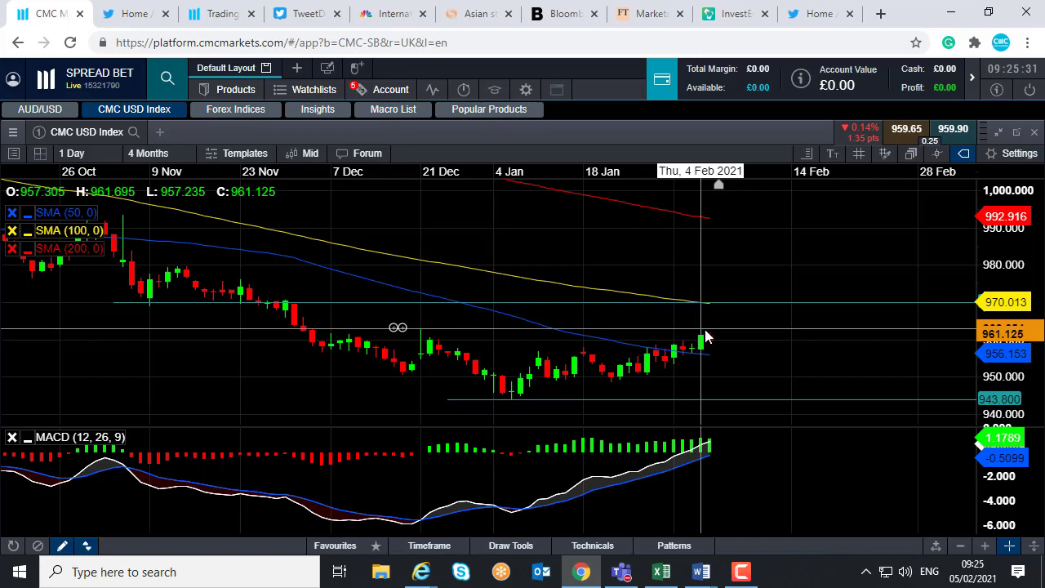
left_click(747, 350)
left_click_drag(782, 399, 795, 406)
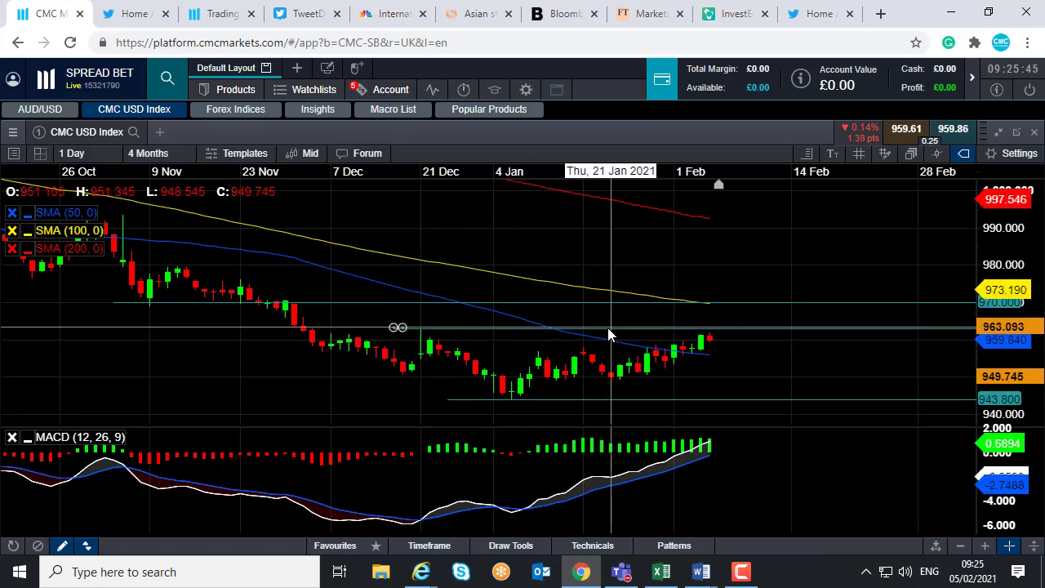
left_click(998, 132)
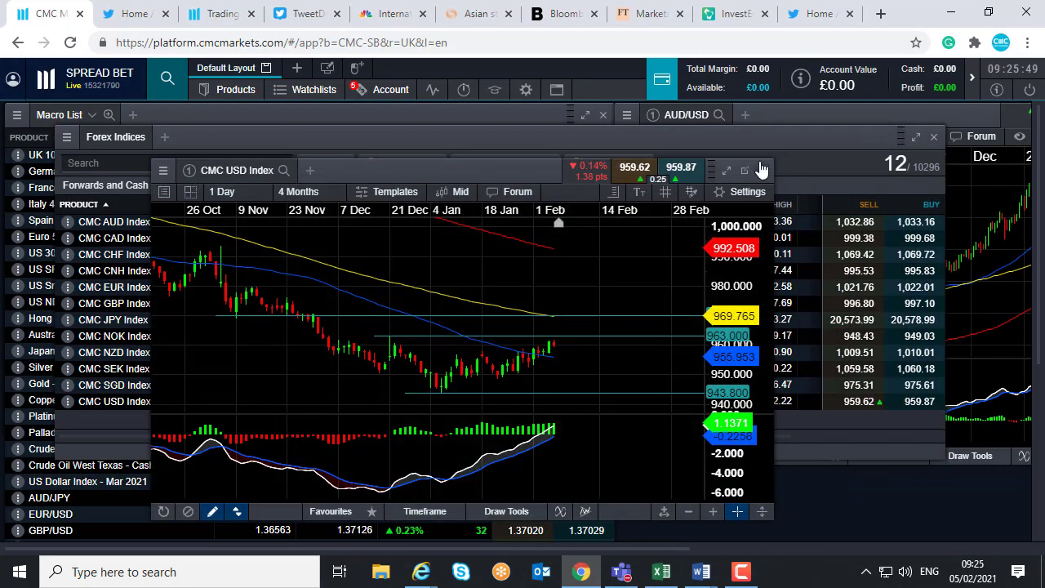
Close the CMC USD Index chart and Forex Indices list, then maximize the AUD/USD chart.
left_click(761, 169)
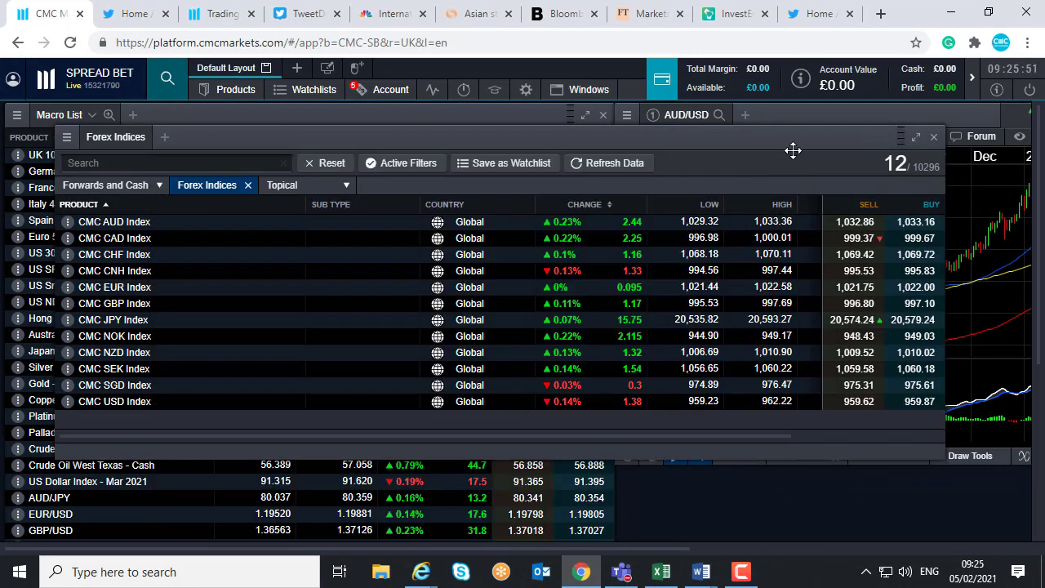
left_click(933, 137)
left_click_drag(691, 139, 587, 163)
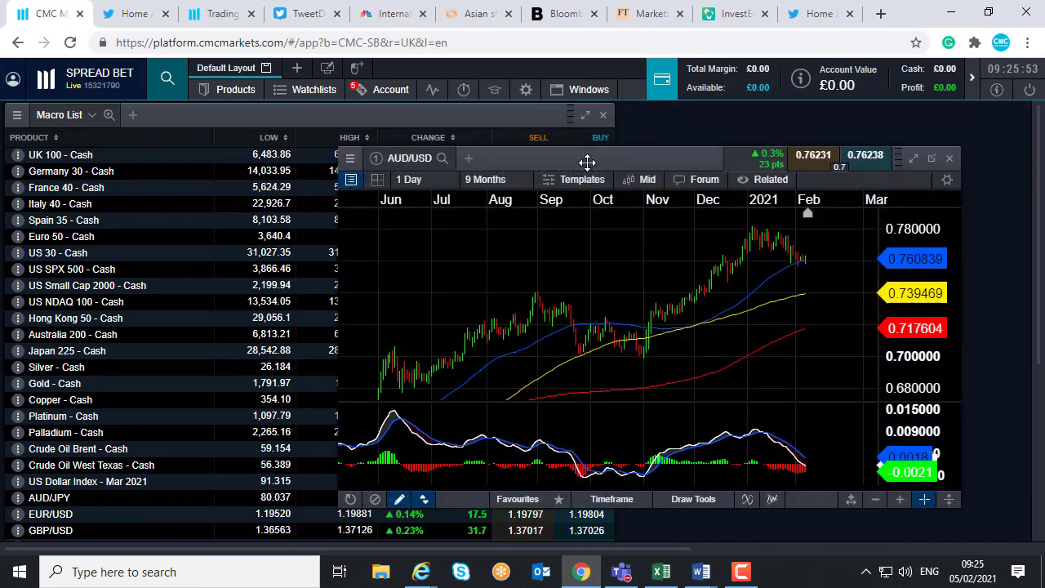
left_click(913, 158)
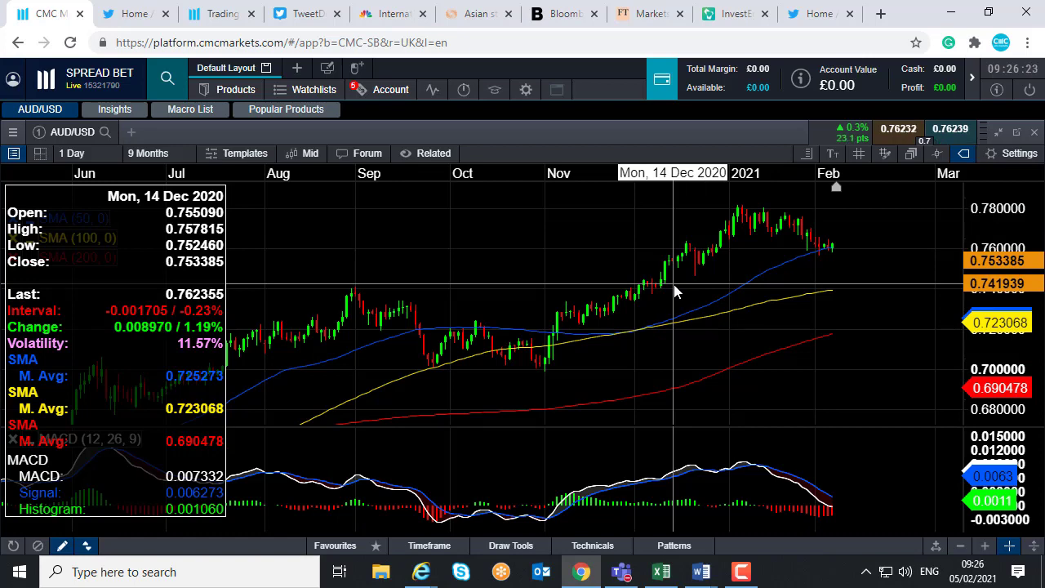
Show the Draw Tools and pick the Fibonacci retracement tool.
left_click(514, 549)
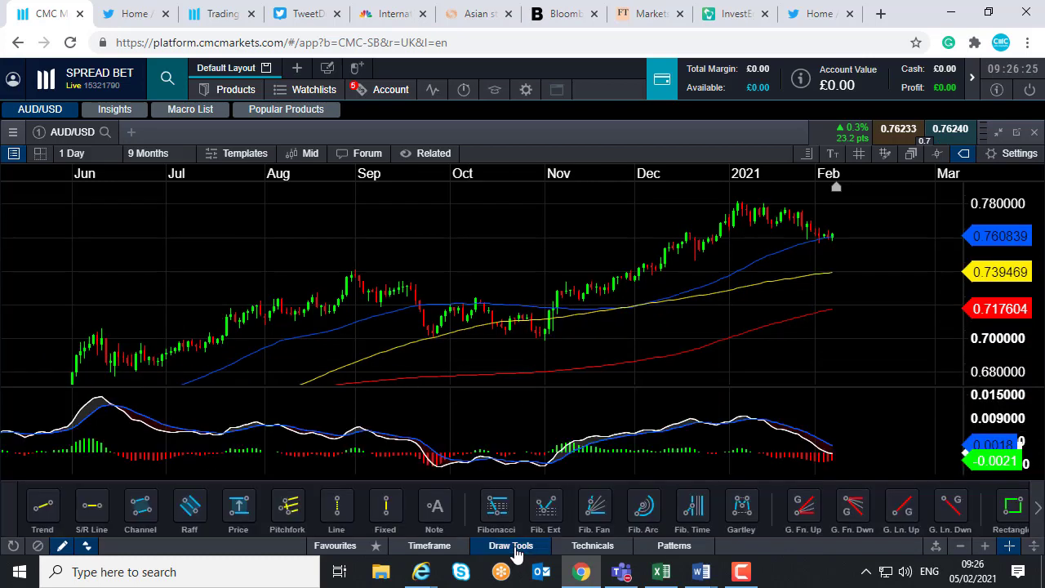
left_click(514, 549)
left_click(515, 550)
left_click(501, 520)
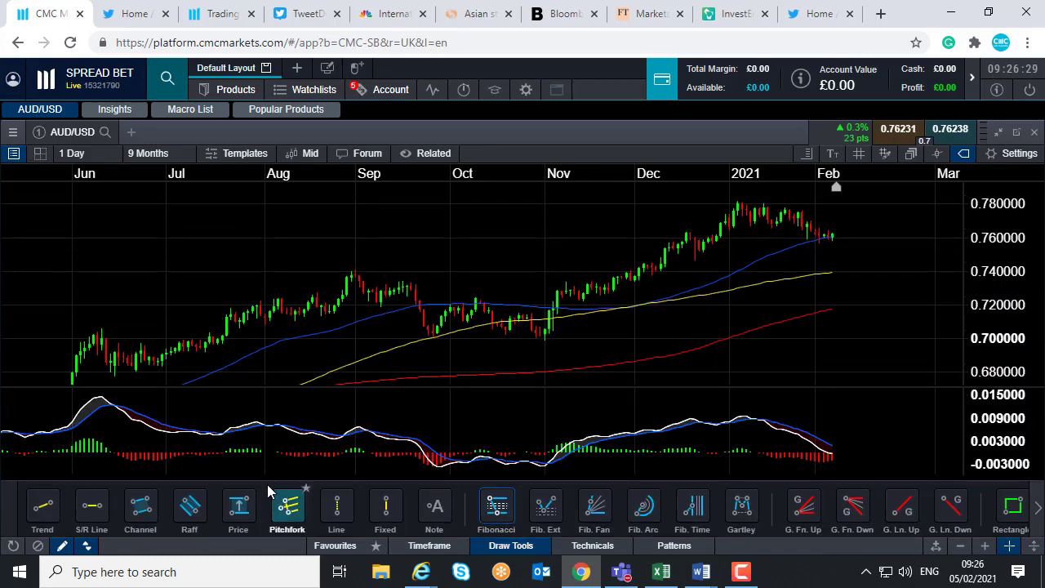
mouse_move(556, 371)
left_mouse_down()
mouse_move(538, 325)
mouse_move(555, 373)
left_mouse_up()
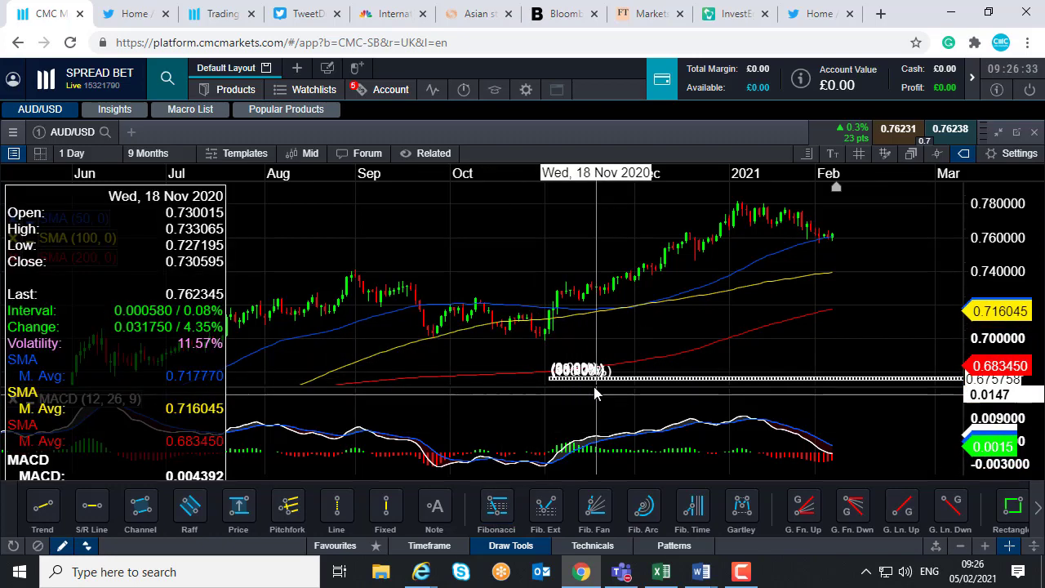
Delete the old Fibonacci and draw a retracement from the 0.698826 low to the 0.780464 January high.
left_click(573, 373)
left_click(636, 354)
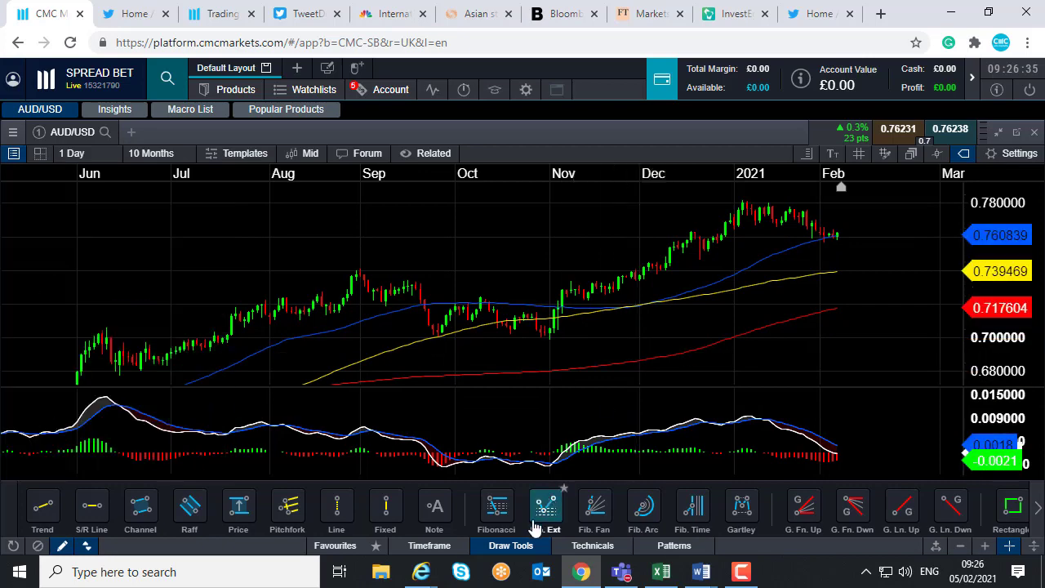
left_click(497, 513)
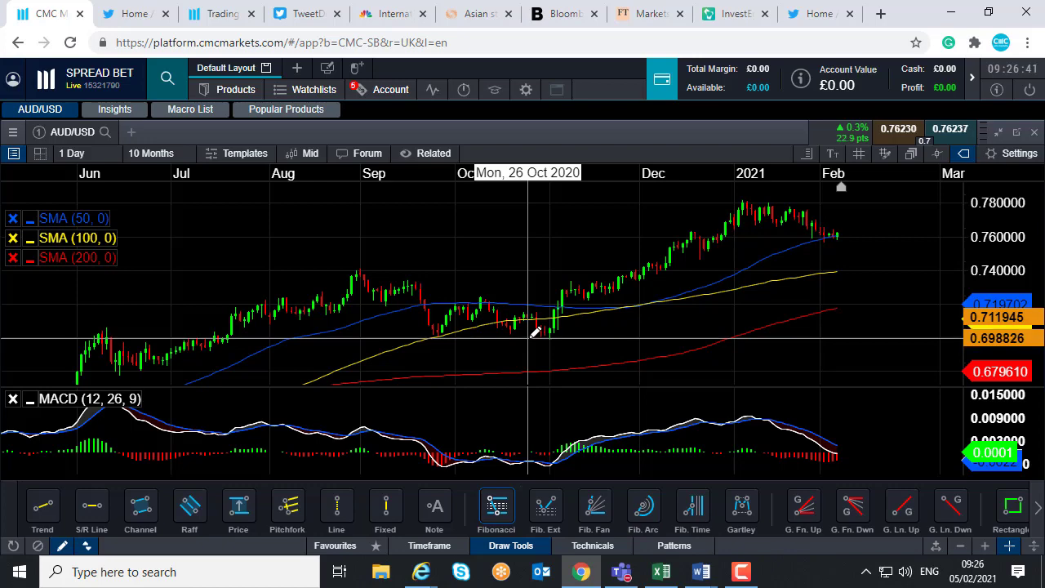
left_click_drag(528, 337, 644, 201)
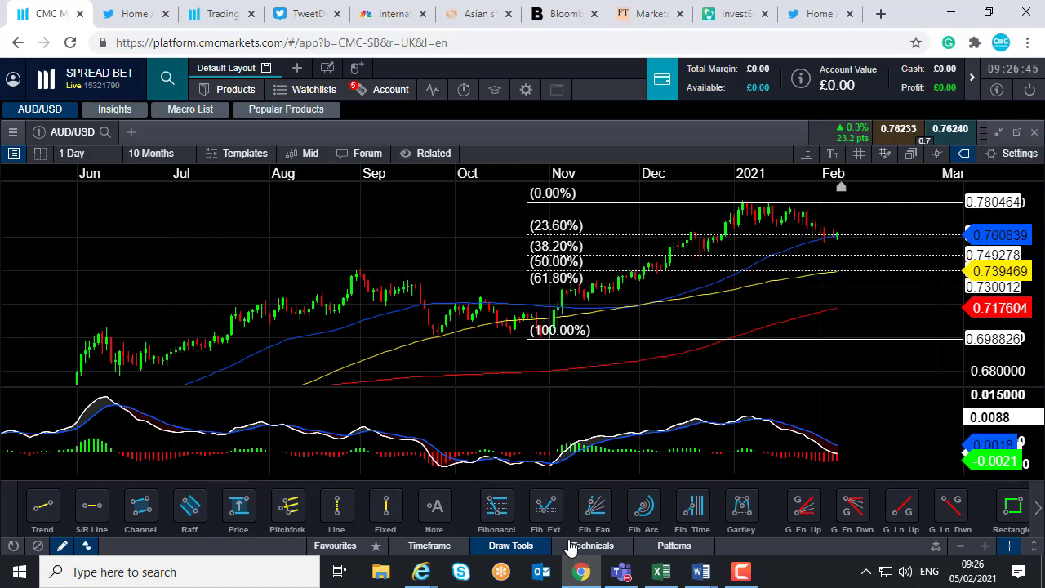
Collapse the drawing tools, zoom the AUD/USD chart to 5 months, and select the retracement.
left_click(536, 549)
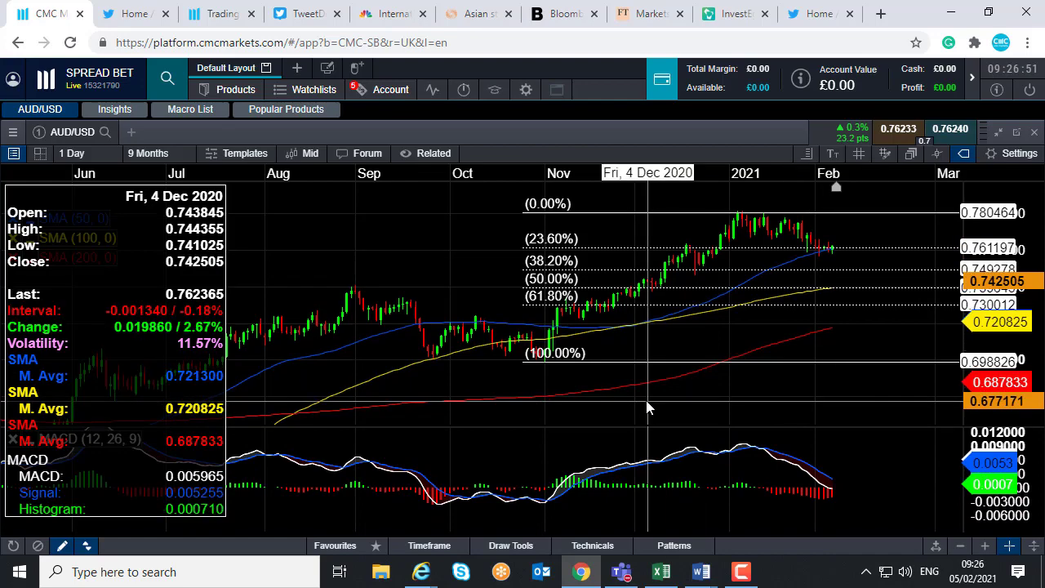
left_click(984, 546)
left_click(986, 548)
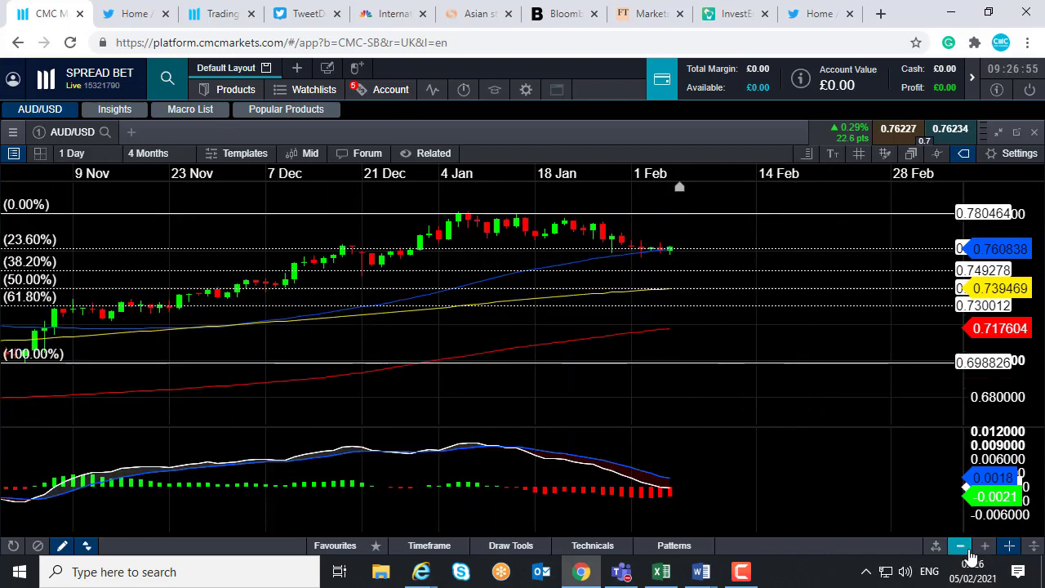
left_click(962, 549)
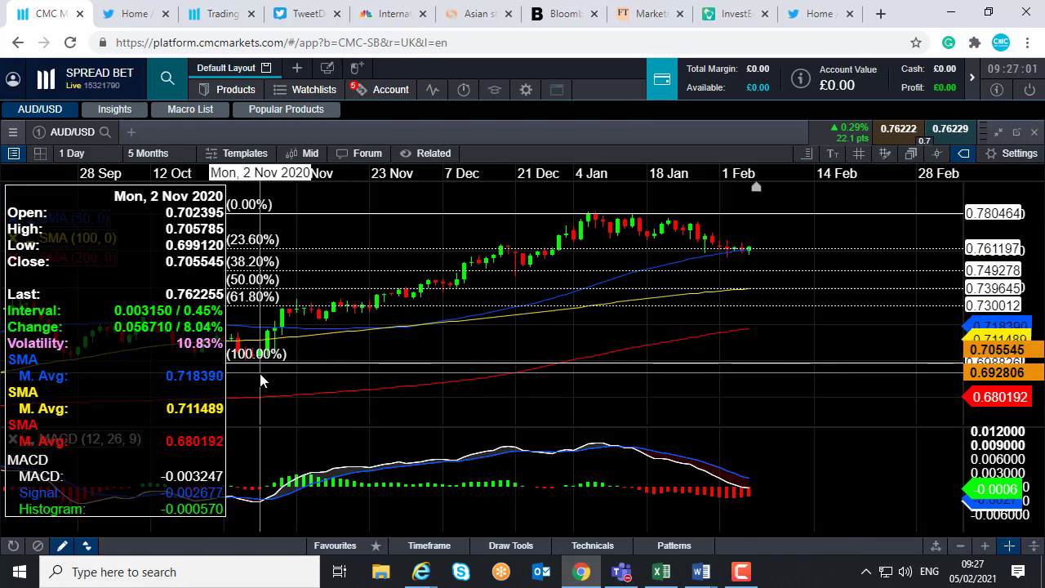
left_click(618, 362)
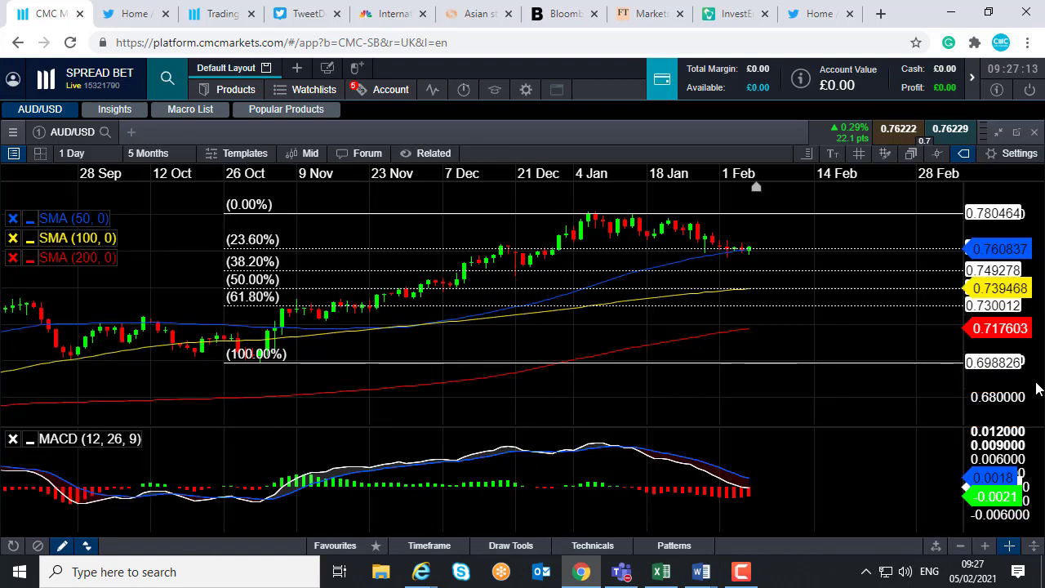
Untick Floating Value Box under the chart's Settings > Show/Hide.
left_click(1017, 153)
mouse_move(987, 194)
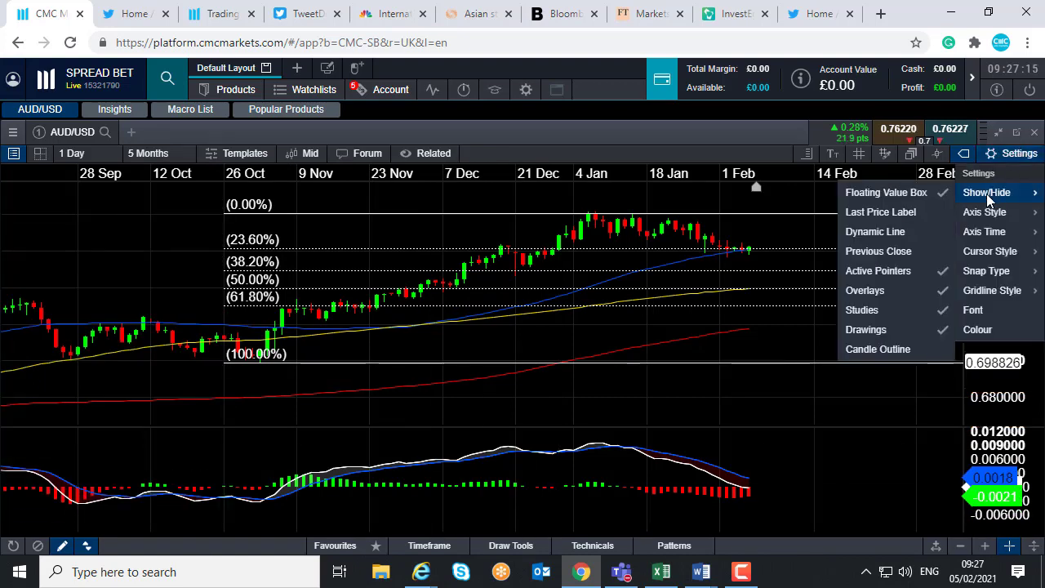
left_click(919, 193)
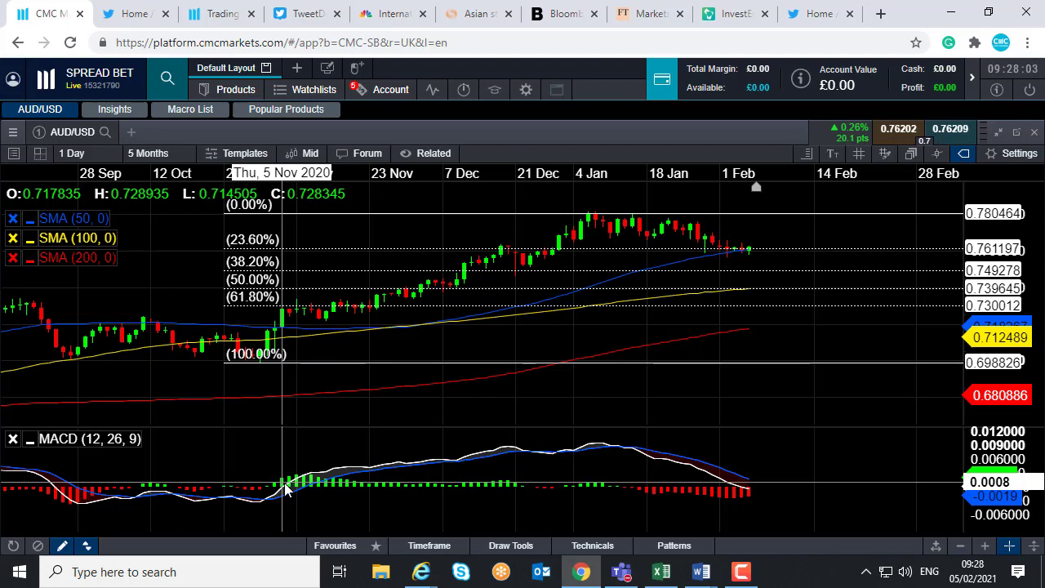
mouse_move(435, 300)
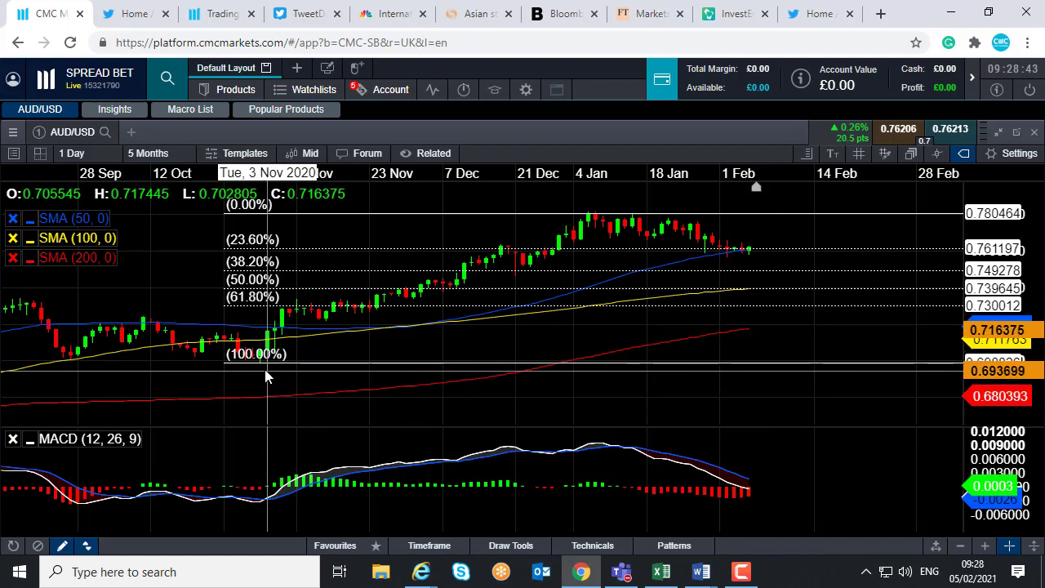
left_click(373, 243)
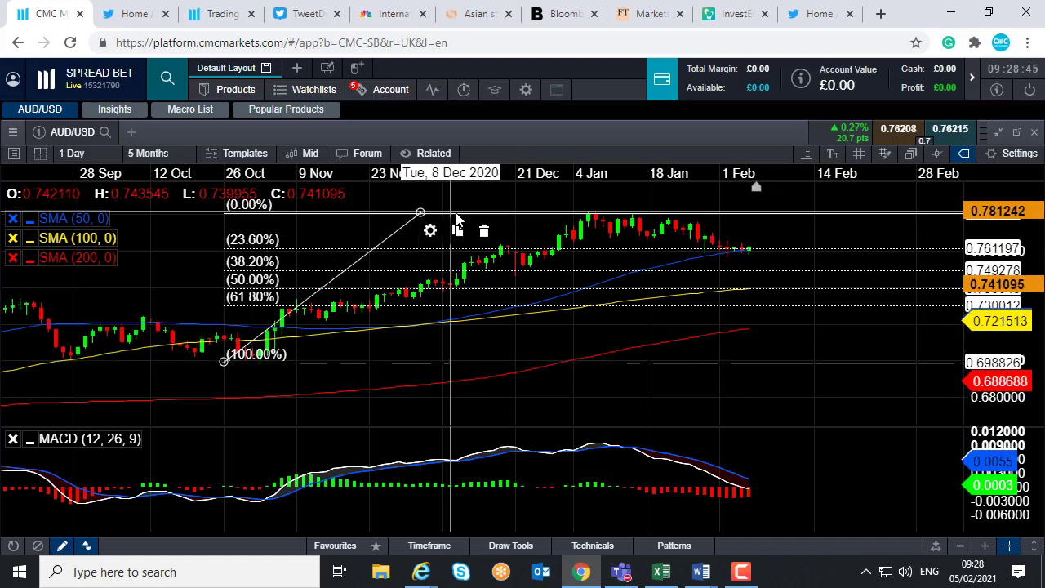
Delete the selected Fibonacci retracement with its trash icon.
left_click(485, 228)
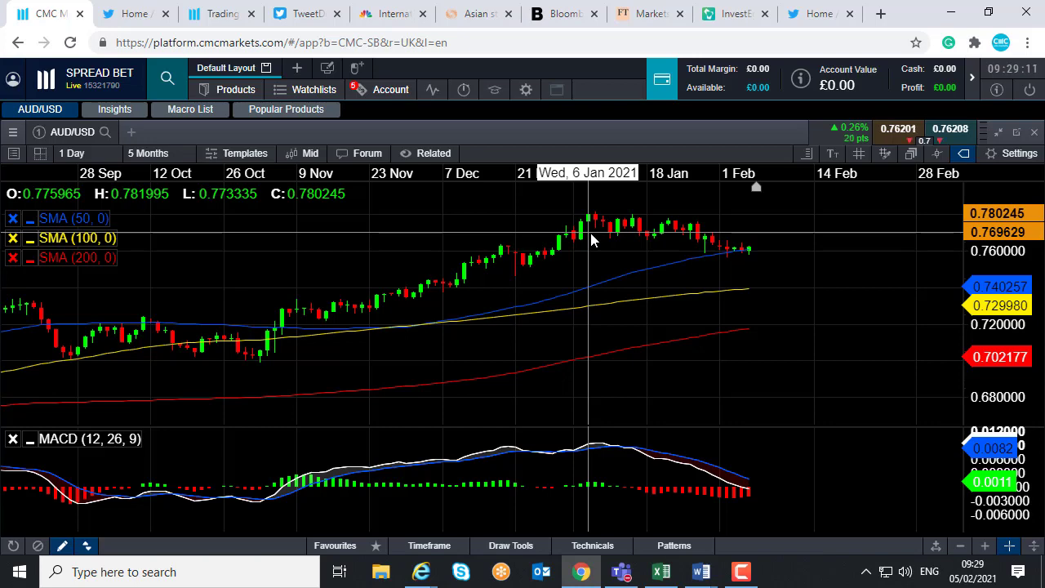
Open the Market Calendar, scroll through today's economic events, then restore and close it.
left_click(432, 92)
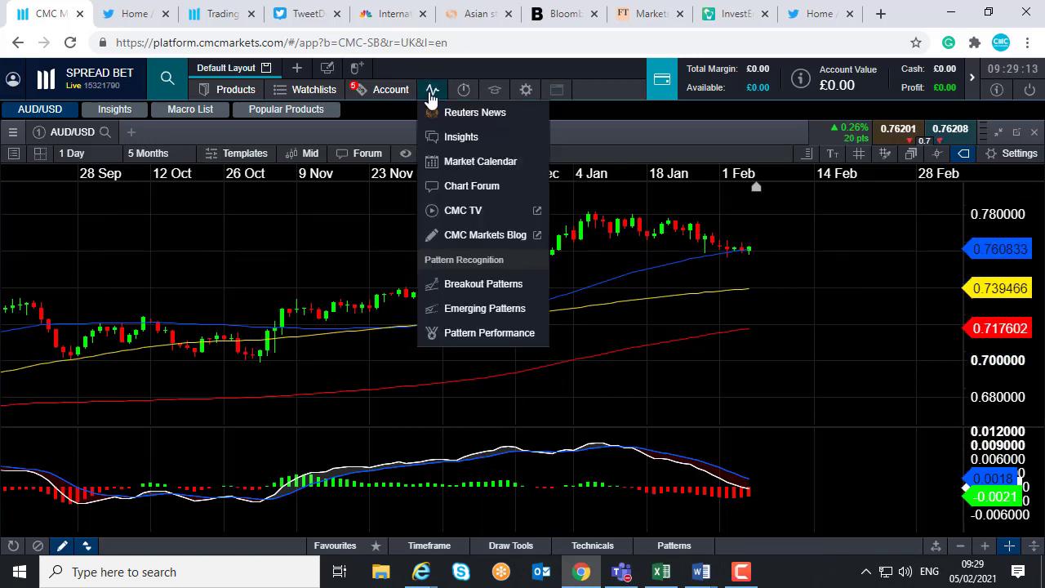
left_click(460, 167)
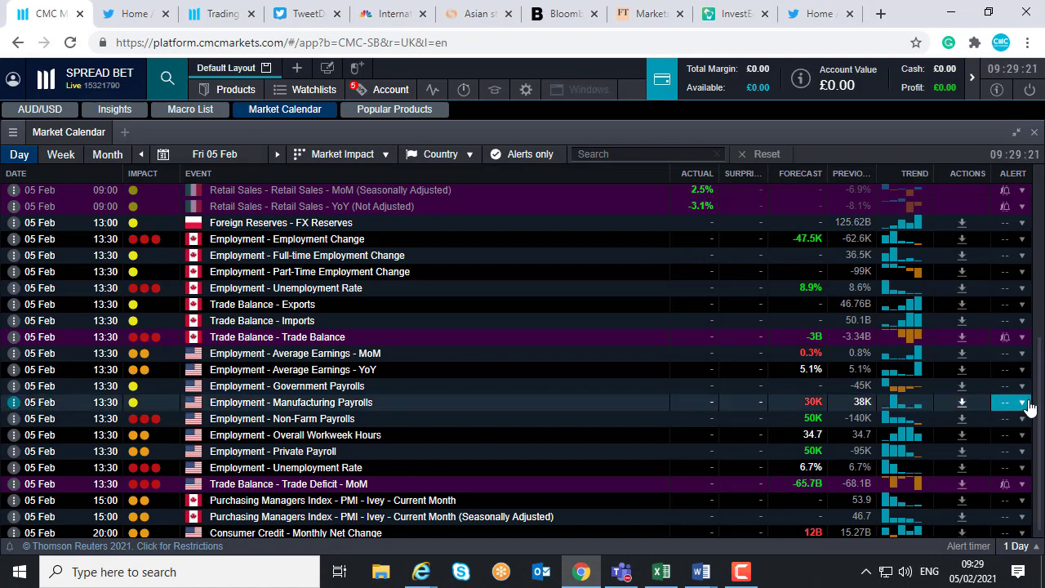
scroll(1038, 416, "down", 1)
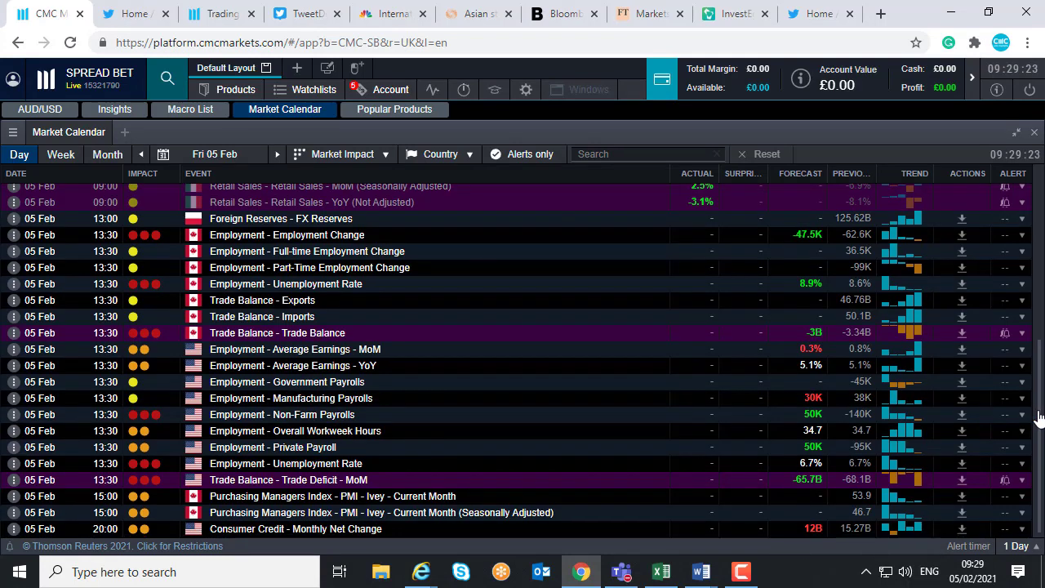
mouse_move(1038, 416)
left_mouse_down()
mouse_move(1038, 339)
mouse_move(1038, 412)
left_mouse_up()
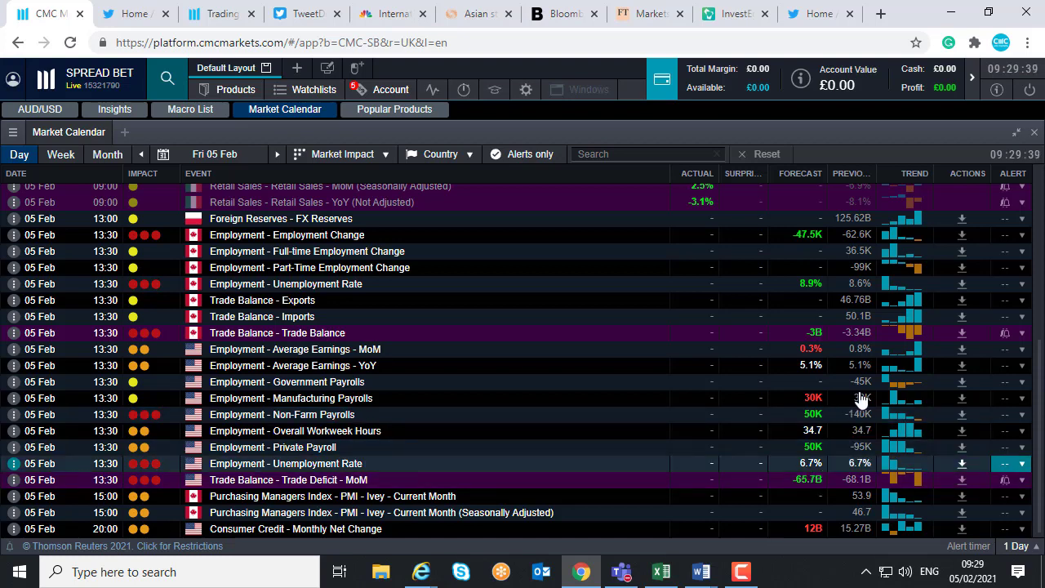
left_click(1015, 135)
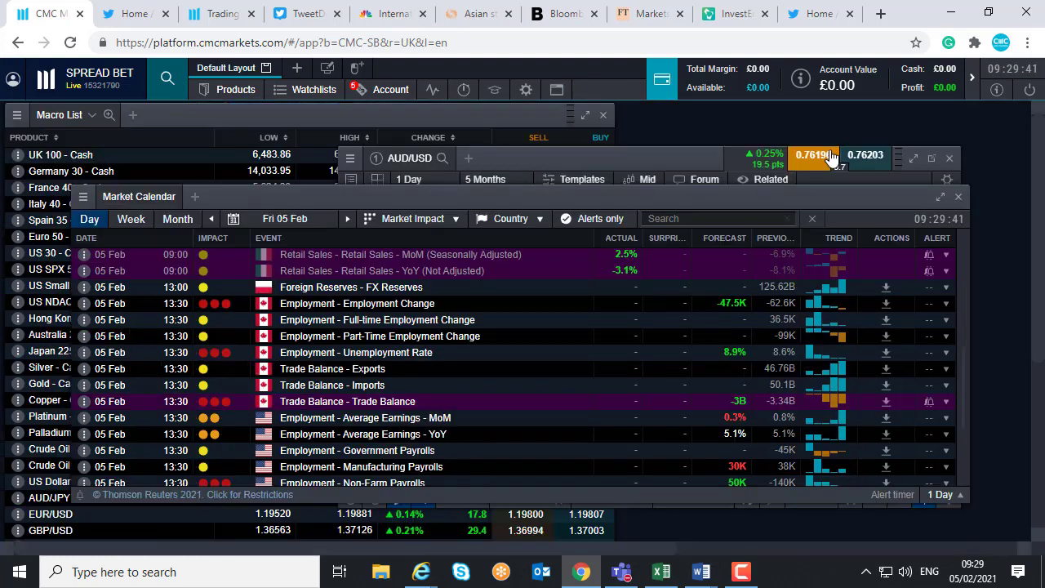
left_click(964, 205)
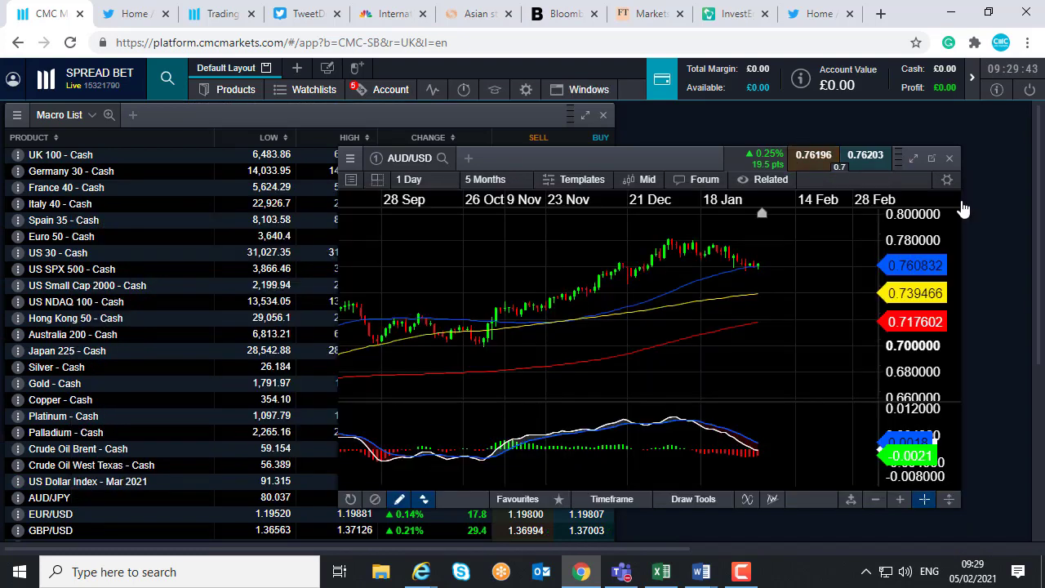